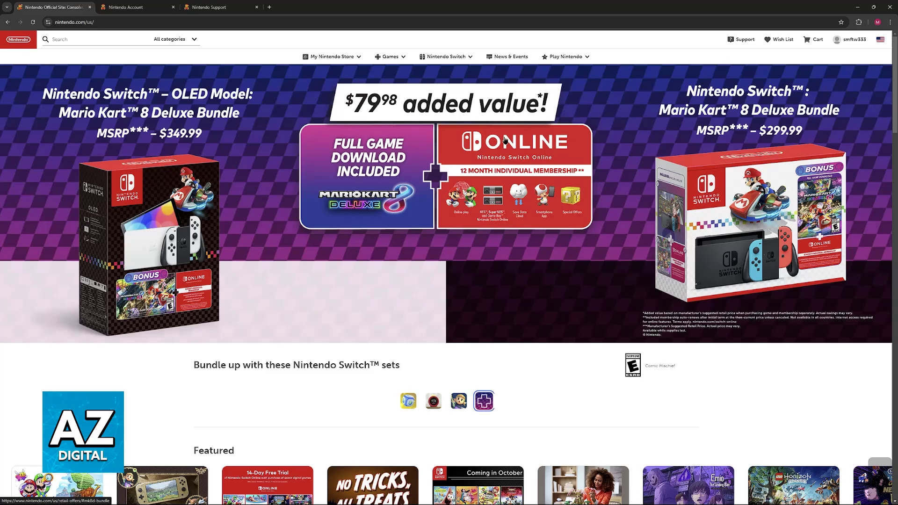
scroll(492, 161, "down", 2)
scroll(351, 169, "up", 2)
scroll(217, 161, "down", 1)
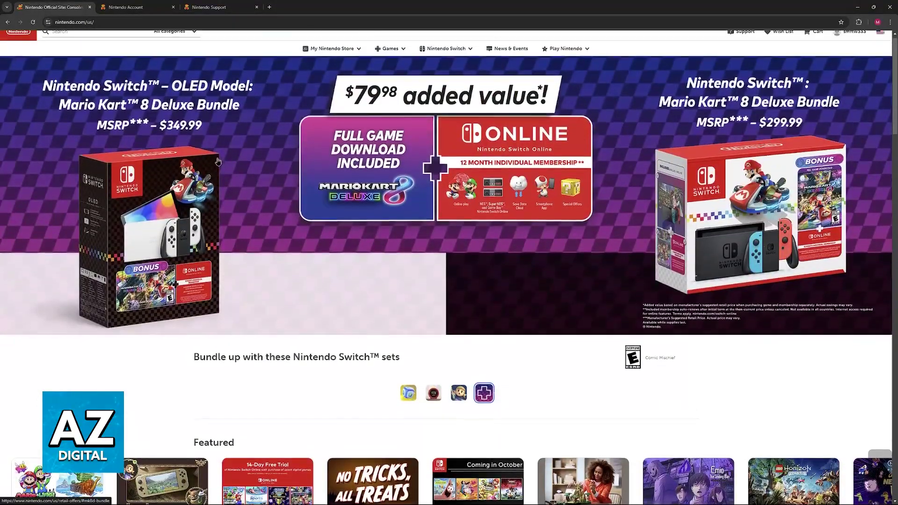
scroll(215, 160, "down", 1)
scroll(214, 161, "up", 1)
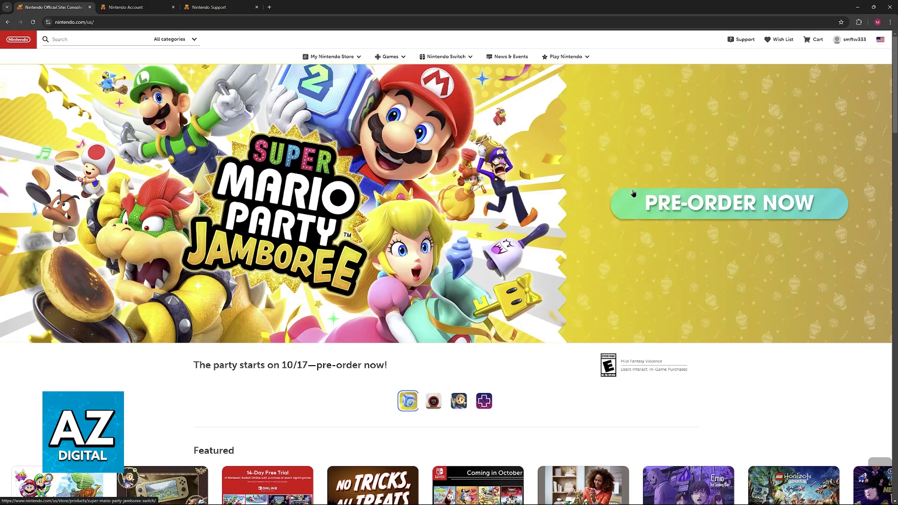
- Check the 1/1/1995 date of birth in Account settings, then go to Nintendo Customer Support
left_click(856, 42)
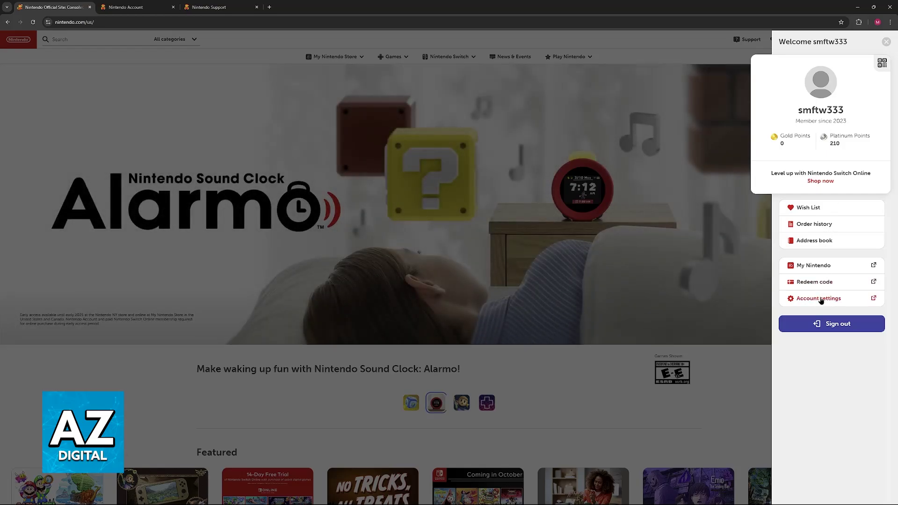
left_click(168, 12)
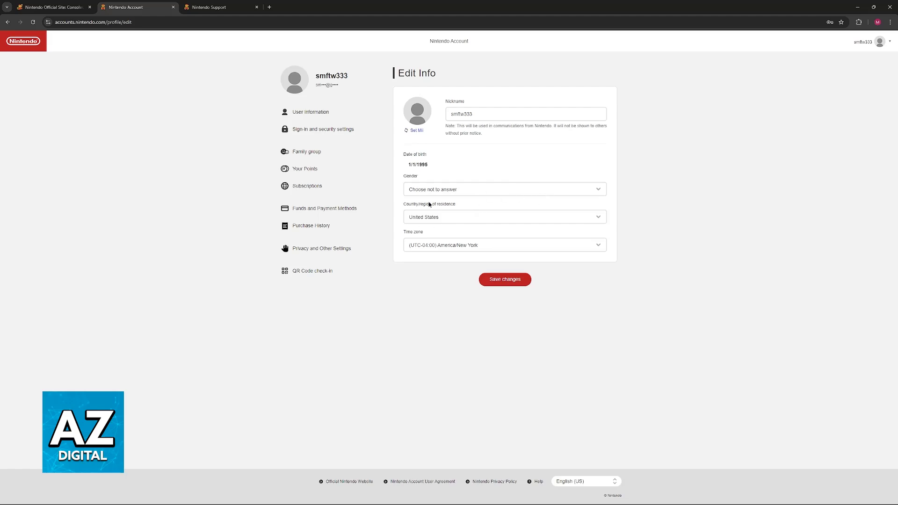
left_click_drag(405, 164, 448, 166)
left_click(538, 482)
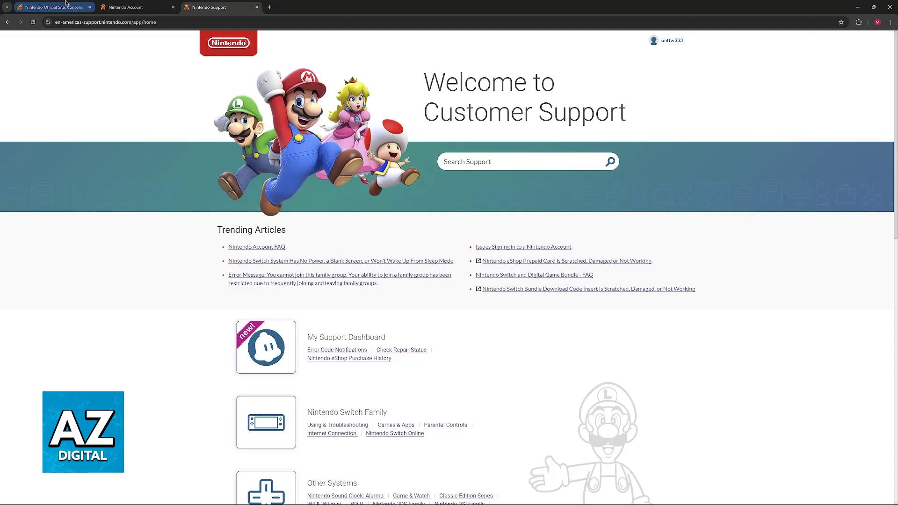
mouse_move(52, 8)
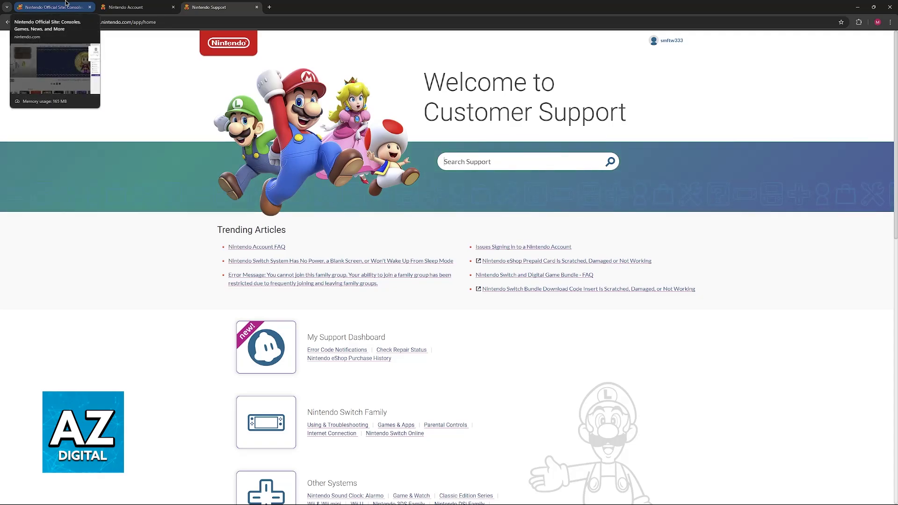
- Return to Customer Support and open Accounts & My Nintendo > Nintendo Account & NNID
left_click(66, 6)
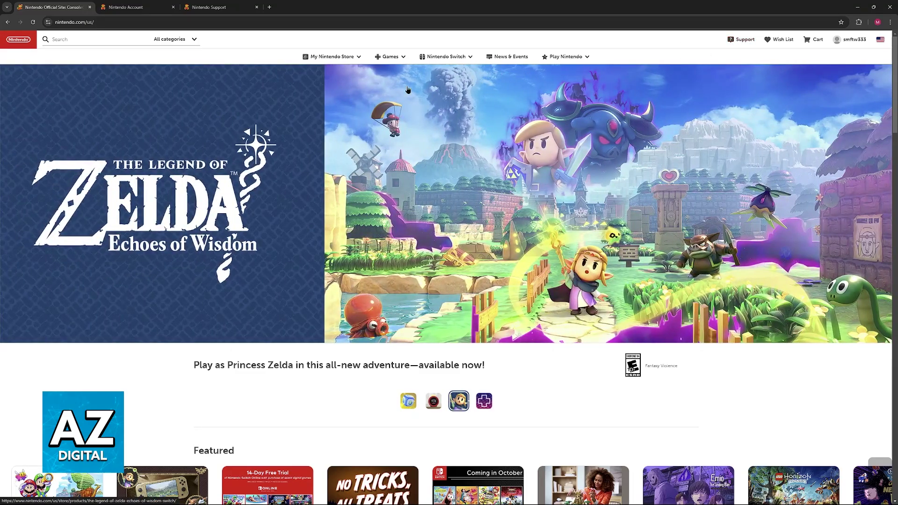
left_click(239, 7)
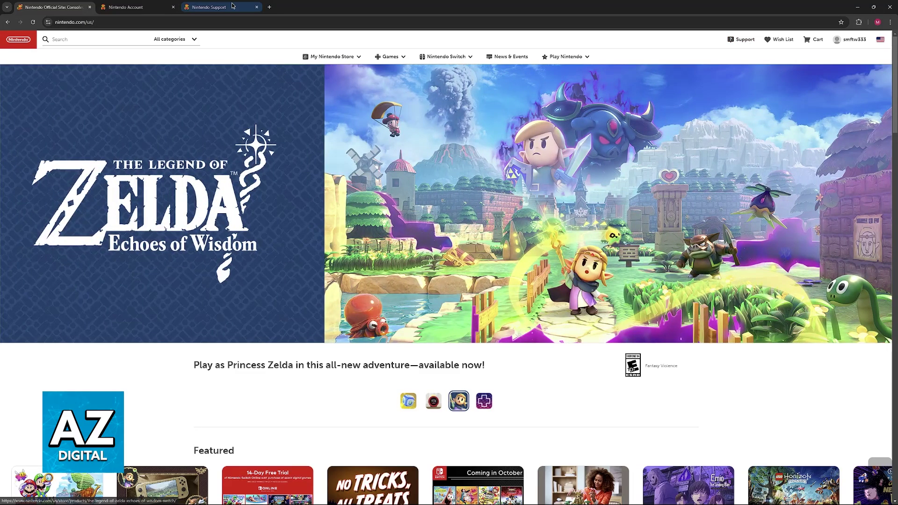
scroll(416, 244, "down", 2)
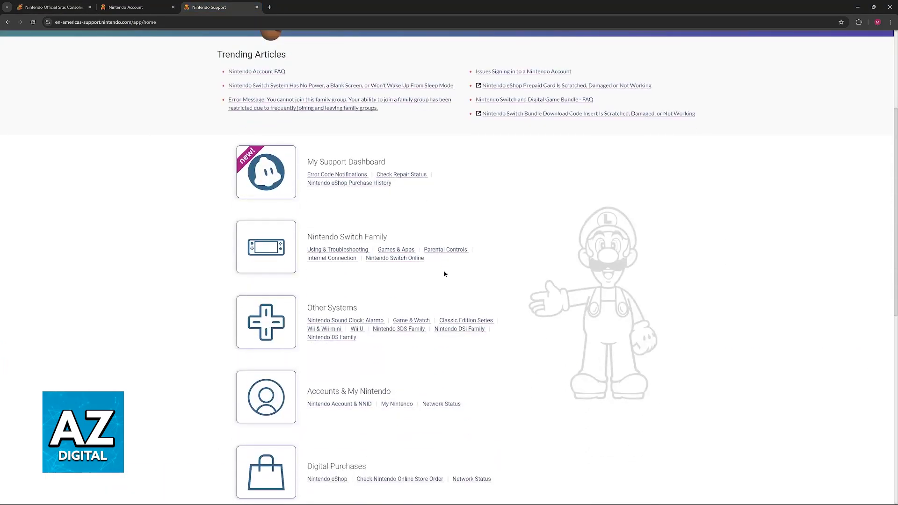
scroll(410, 306, "down", 2)
left_click_drag(302, 286, 411, 286)
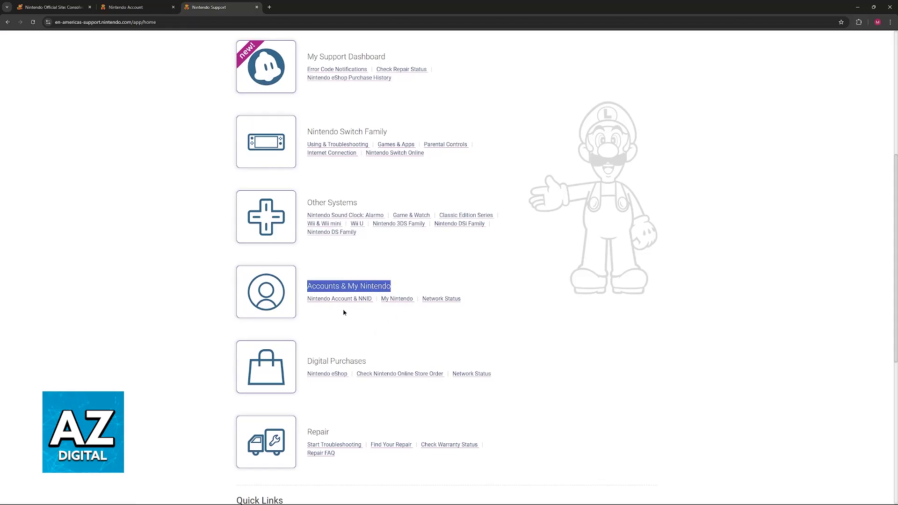
left_click_drag(308, 288, 357, 302)
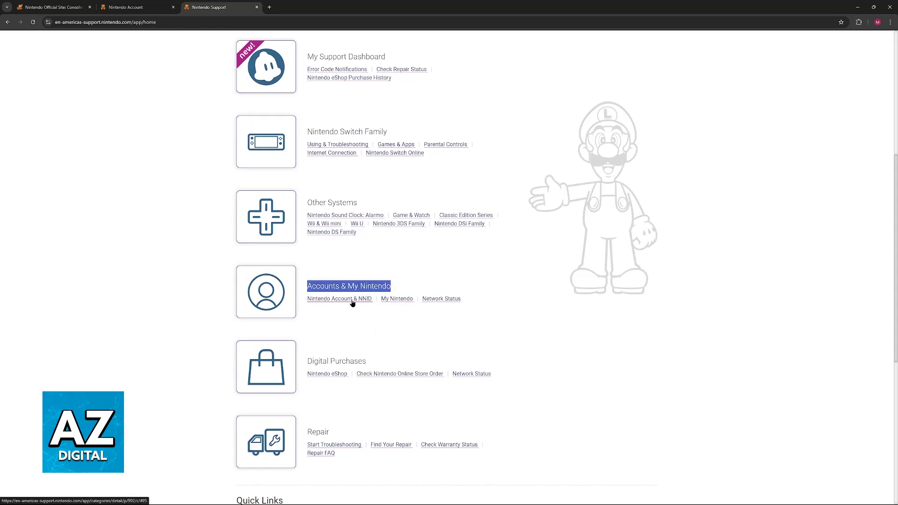
left_click(354, 302)
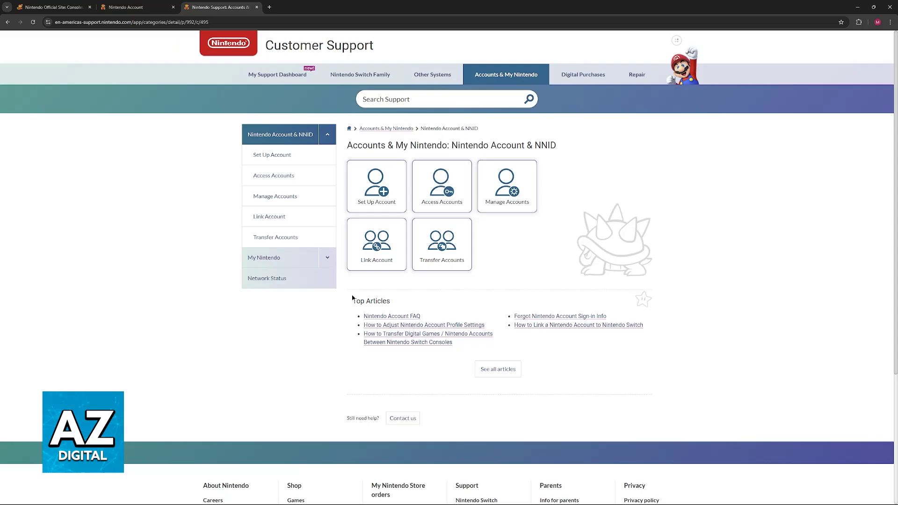
- Open Manage Accounts > How to Adjust Profile Settings and expand its Date of Birth section
left_click(501, 201)
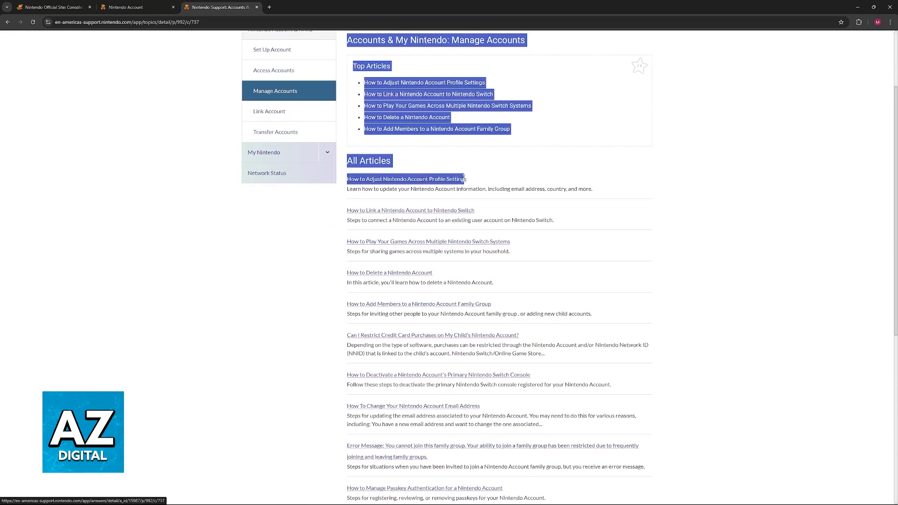
left_click_drag(344, 180, 444, 179)
left_click(413, 180)
scroll(505, 253, "down", 2)
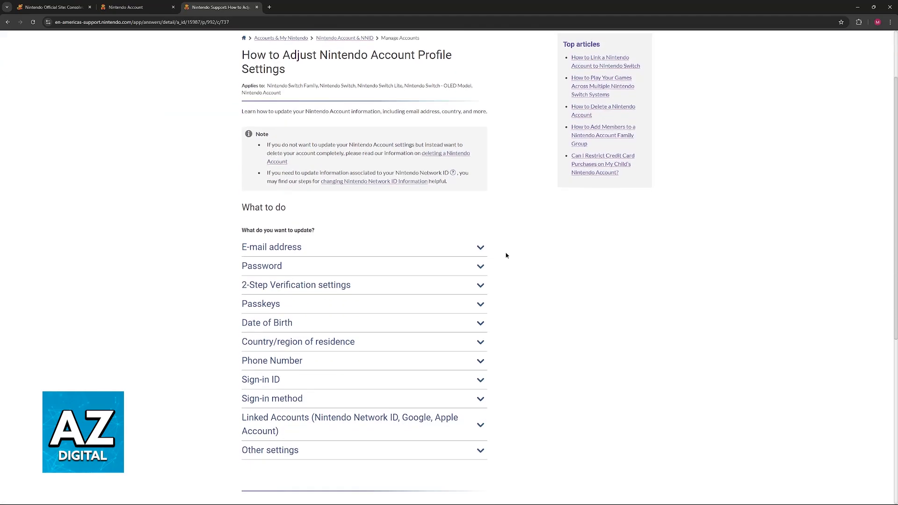
left_click(479, 269)
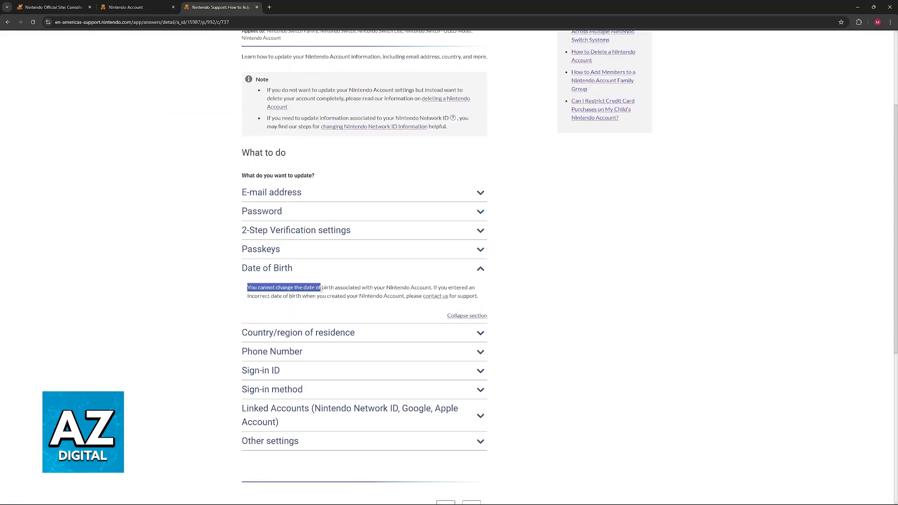
mouse_move(257, 287)
left_mouse_down()
mouse_move(435, 293)
mouse_move(312, 302)
left_mouse_up()
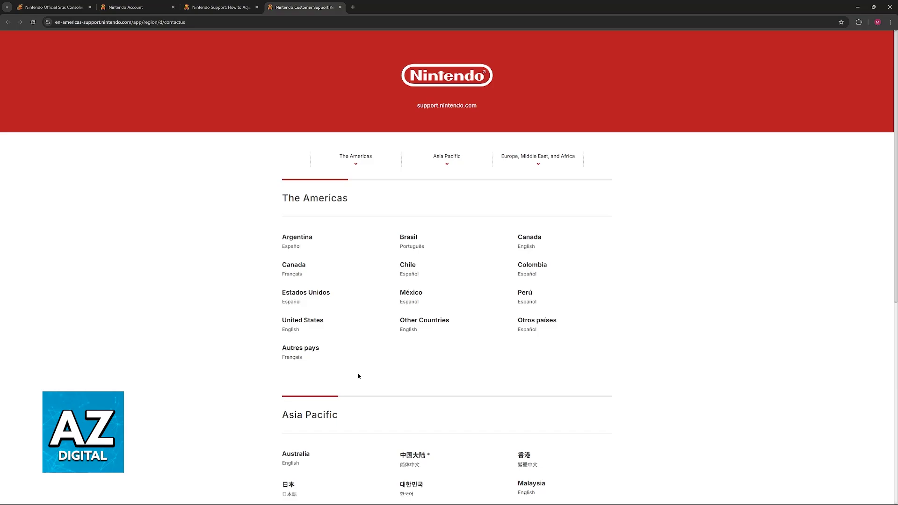
- Choose United States (English) to reach the Americas Contact us page
left_click(299, 327)
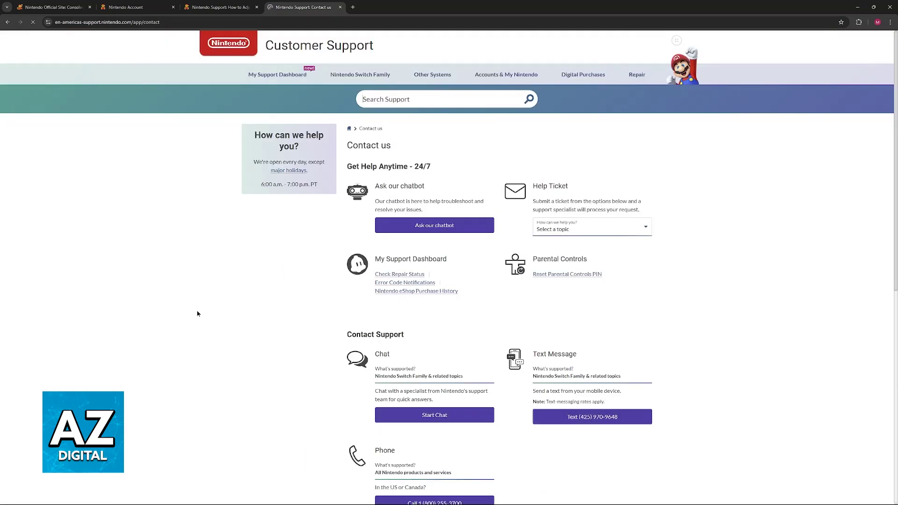
scroll(510, 177, "down", 2)
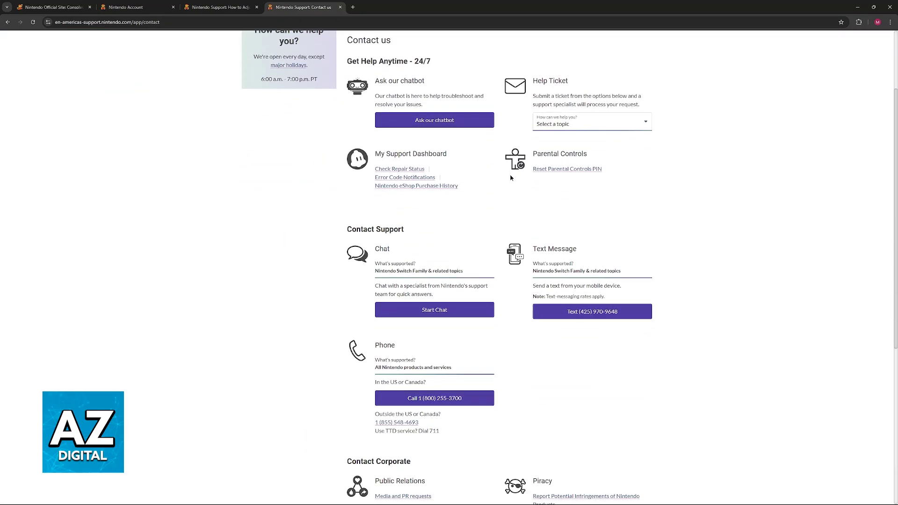
scroll(573, 345, "up", 2)
scroll(449, 335, "down", 1)
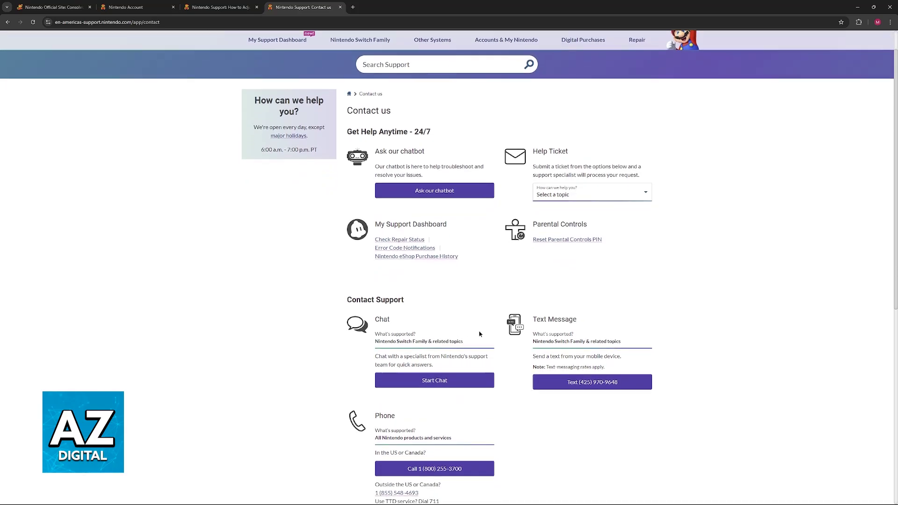
scroll(484, 266, "down", 2)
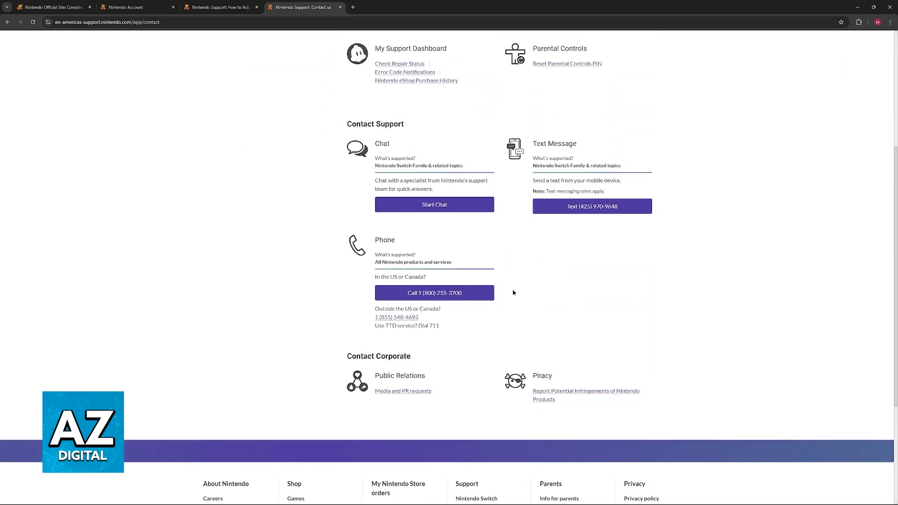